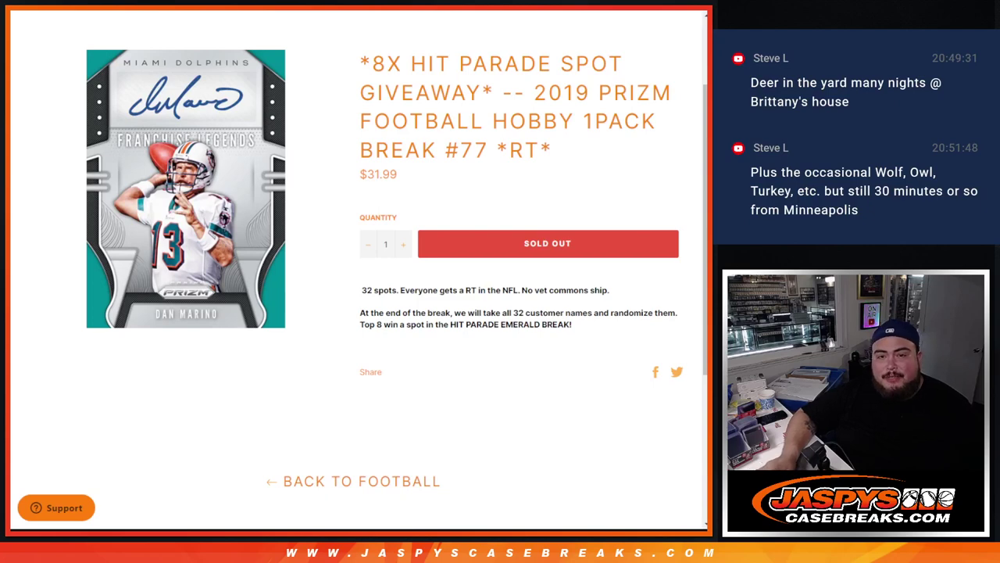
# Highlight the 2019 Prizm and giveaway parts of the #77 break title
pyautogui.moveTo(535, 92)
pyautogui.mouseDown()
pyautogui.moveTo(649, 121)
pyautogui.moveTo(520, 150)
pyautogui.moveTo(582, 150)
pyautogui.mouseUp()
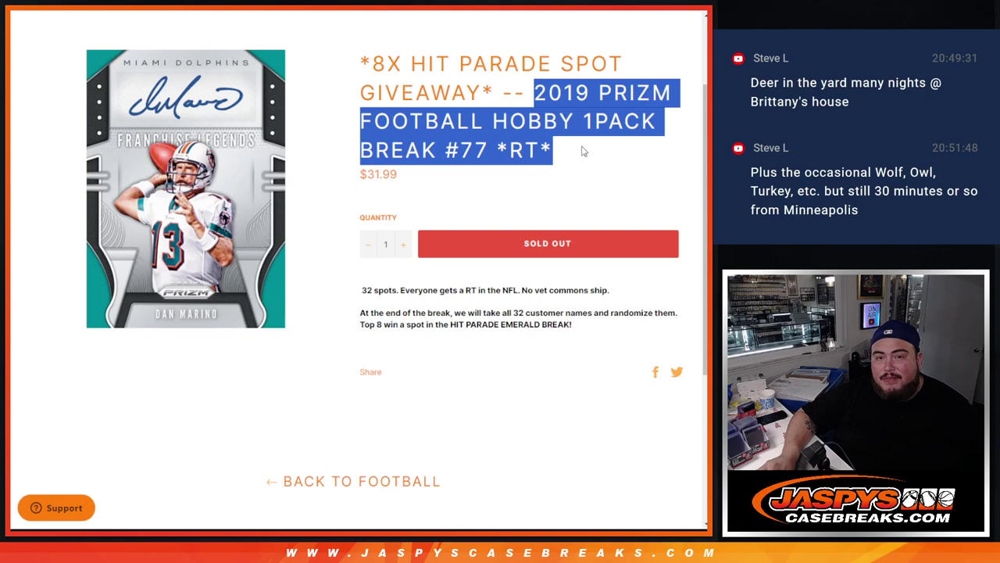
pyautogui.click(584, 155)
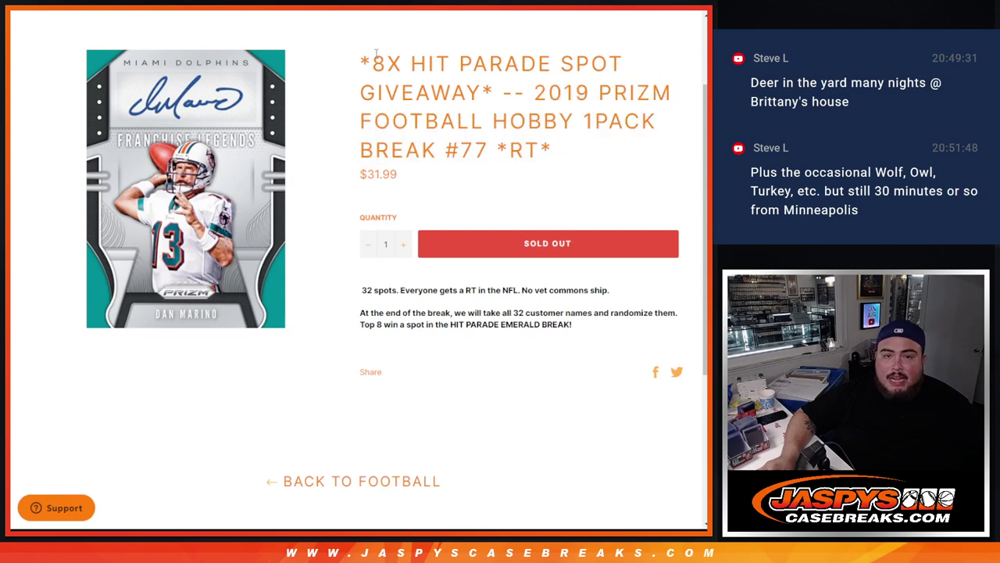
pyautogui.moveTo(361, 65)
pyautogui.mouseDown()
pyautogui.moveTo(629, 64)
pyautogui.moveTo(457, 93)
pyautogui.moveTo(537, 92)
pyautogui.mouseUp()
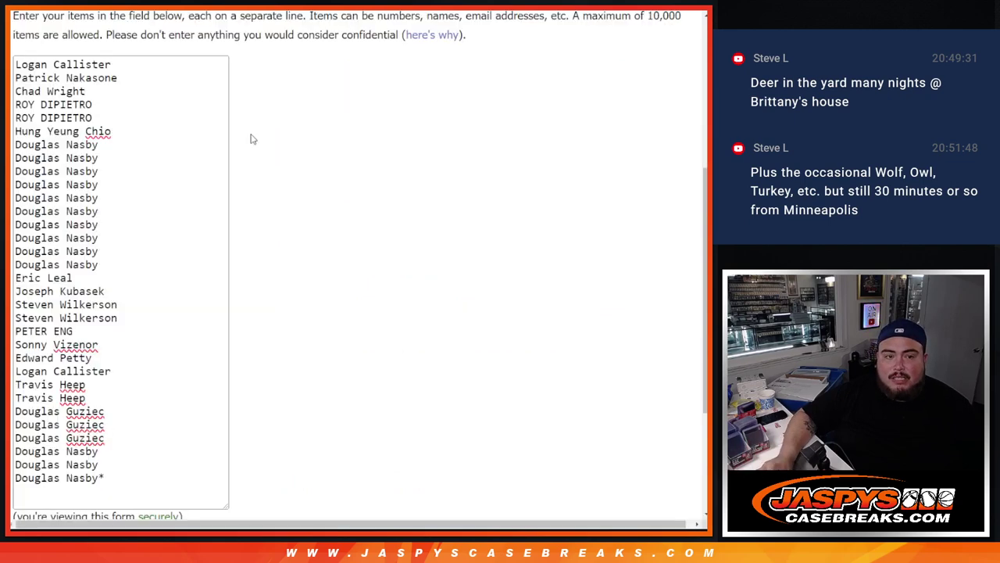
# Select and copy the full list of 32 customer names, then start a blank browser tab
pyautogui.keyDown('shift'); pyautogui.click(16, 237); pyautogui.keyUp('shift')
pyautogui.hotkey('shift', 'Up')
pyautogui.hotkey('shift', 'Up')
pyautogui.hotkey('shift', 'Up')
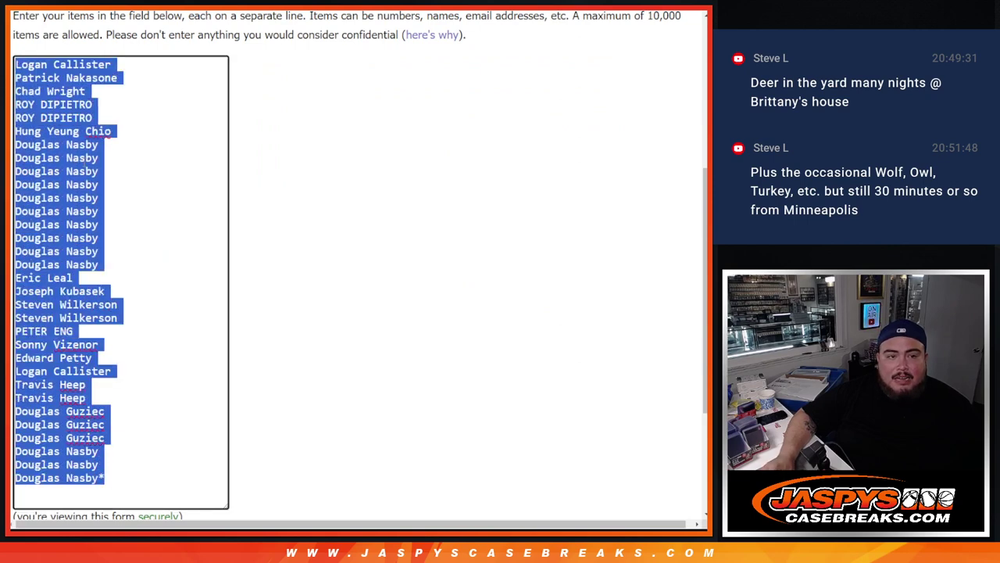
pyautogui.hotkey('ctrl', 'Tab')
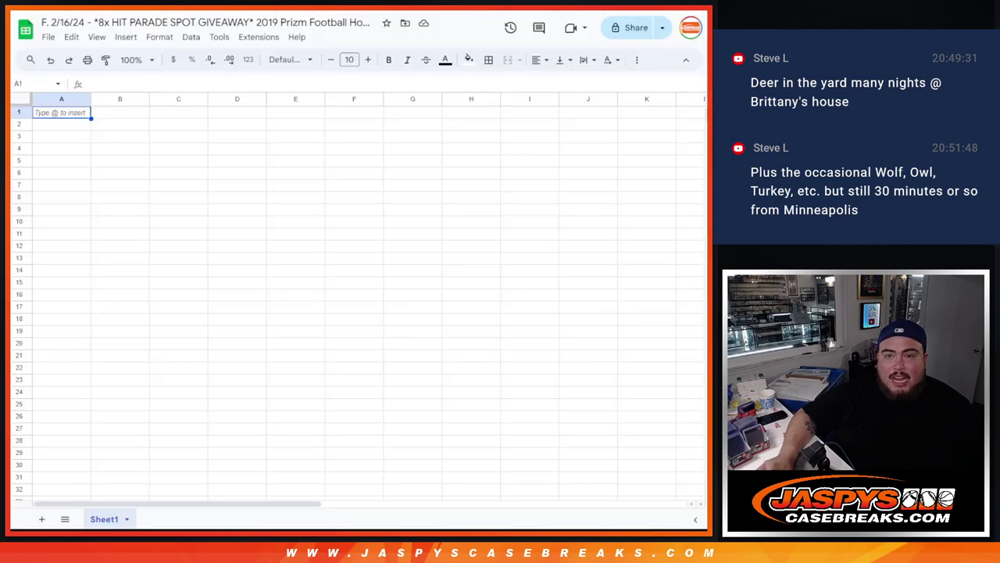
pyautogui.hotkey('ctrl', 't')
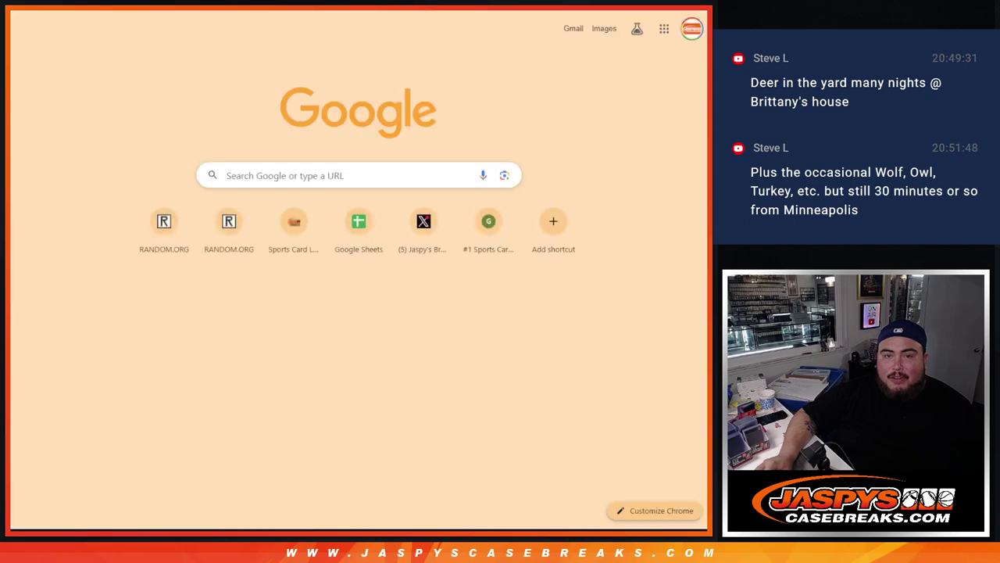
# Paste the 32 customer names into the RANDOM.ORG List Randomizer and enlarge its text box
pyautogui.click(229, 223)
pyautogui.hotkey('ctrl', 'v')
pyautogui.scroll(-3, 391, 284)
pyautogui.moveTo(405, 305)
pyautogui.mouseDown()
pyautogui.moveTo(386, 346)
pyautogui.moveTo(216, 516)
pyautogui.mouseUp()
pyautogui.scroll(-2, 388, 328)
pyautogui.scroll(1, 367, 315)
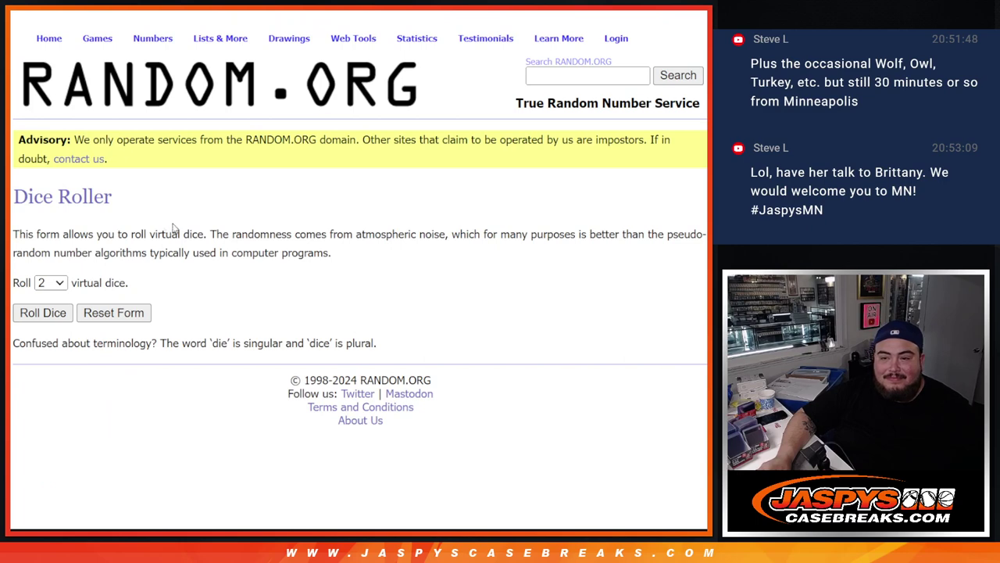
# Roll two dice for a total of 11 and shuffle the customer names 11 times
pyautogui.click(35, 315)
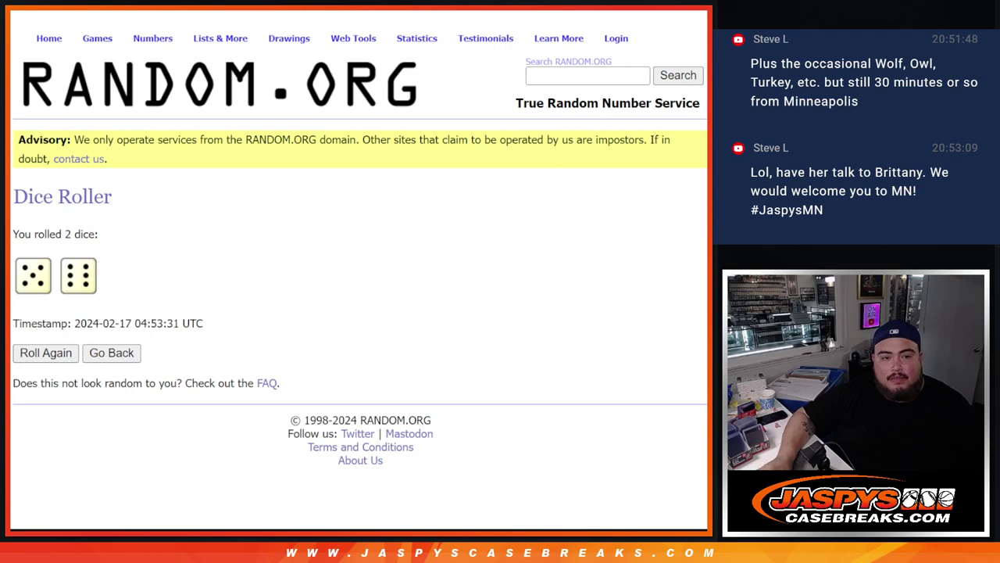
pyautogui.hotkey('ctrl', 'Tab')
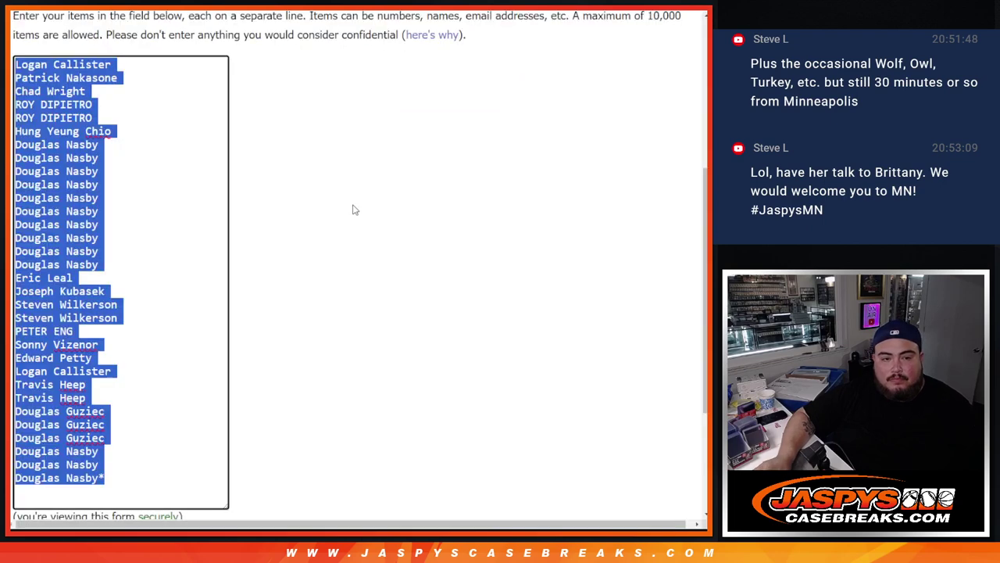
pyautogui.scroll(-5, 354, 207)
pyautogui.click(41, 417)
pyautogui.scroll(-5, 41, 417)
pyautogui.click(40, 416)
pyautogui.click(41, 417)
pyautogui.click(40, 417)
pyautogui.click(39, 419)
pyautogui.click(39, 414)
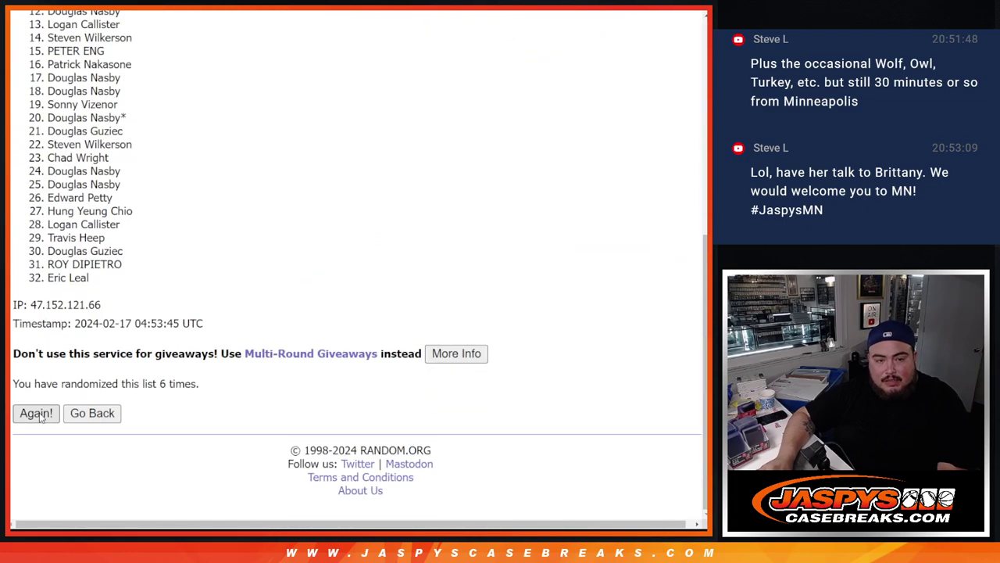
pyautogui.click(40, 417)
pyautogui.click(40, 417)
pyautogui.click(39, 416)
pyautogui.click(39, 416)
pyautogui.click(39, 415)
# Highlight the 11-times count and copy the shuffled names into column A of the sheet
pyautogui.moveTo(155, 383); pyautogui.dragTo(300, 353)
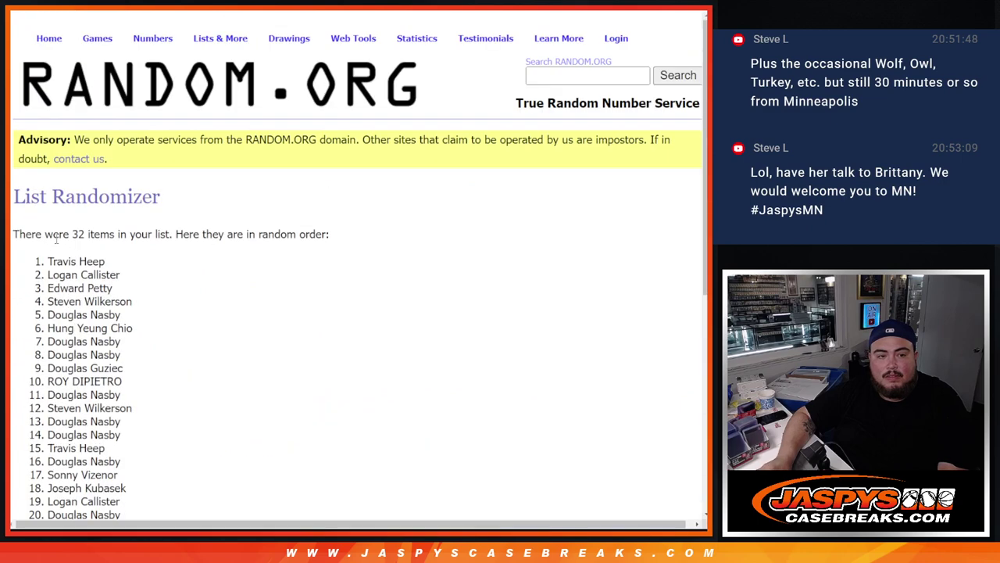
pyautogui.moveTo(47, 197)
pyautogui.mouseDown()
pyautogui.moveTo(125, 210)
pyautogui.moveTo(150, 369)
pyautogui.moveTo(143, 448)
pyautogui.mouseUp()
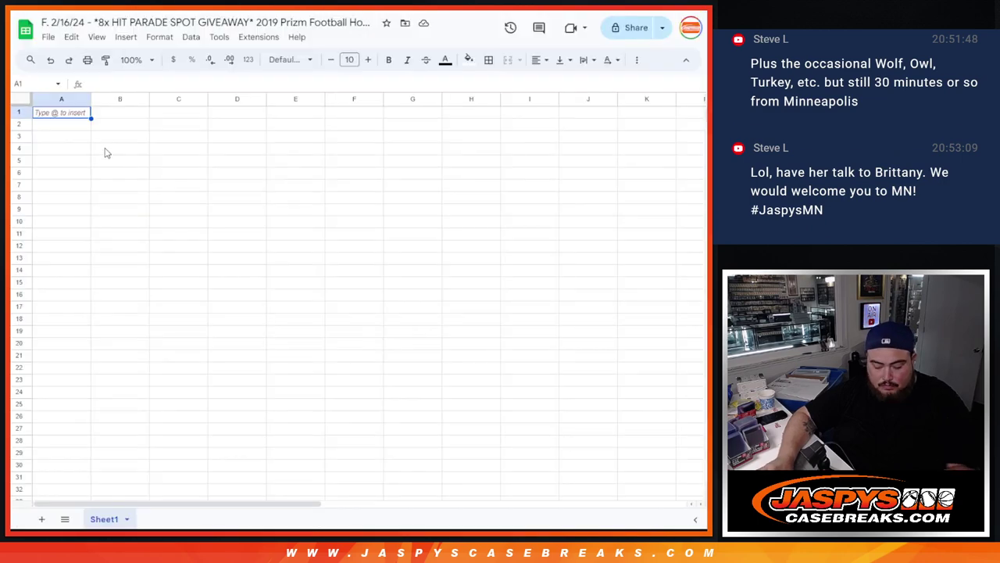
pyautogui.hotkey('ctrl', 'v')
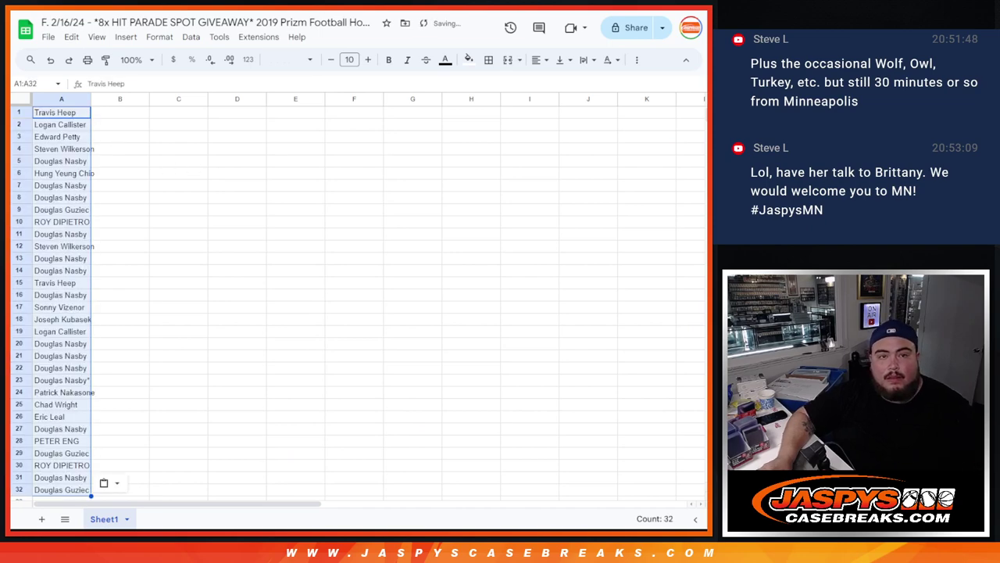
pyautogui.hotkey('ctrl', 'Tab')
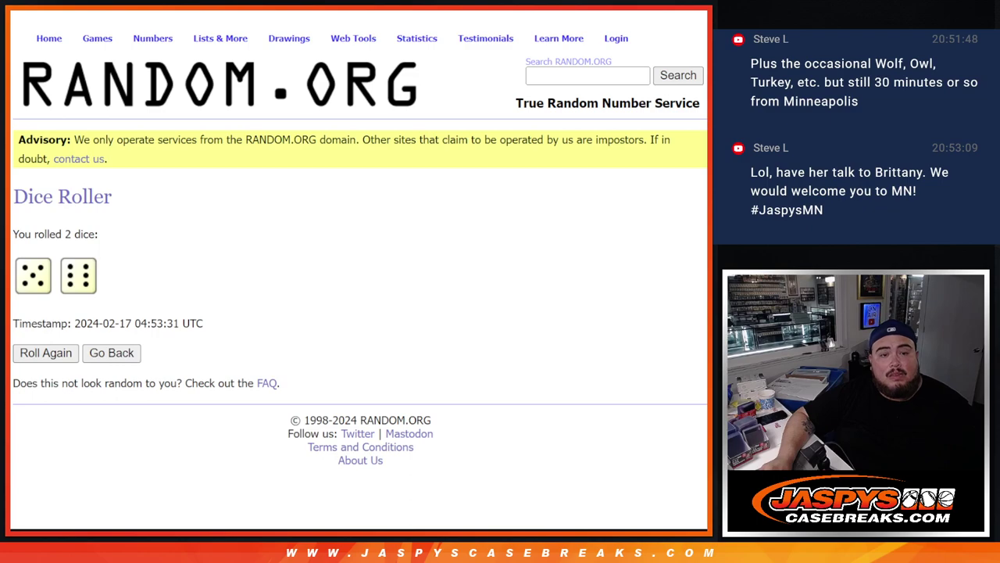
# Shuffle the 32 NFL teams list 11 times on RANDOM.ORG
pyautogui.hotkey('ctrl', 'Tab')
pyautogui.scroll(-3, 341, 247)
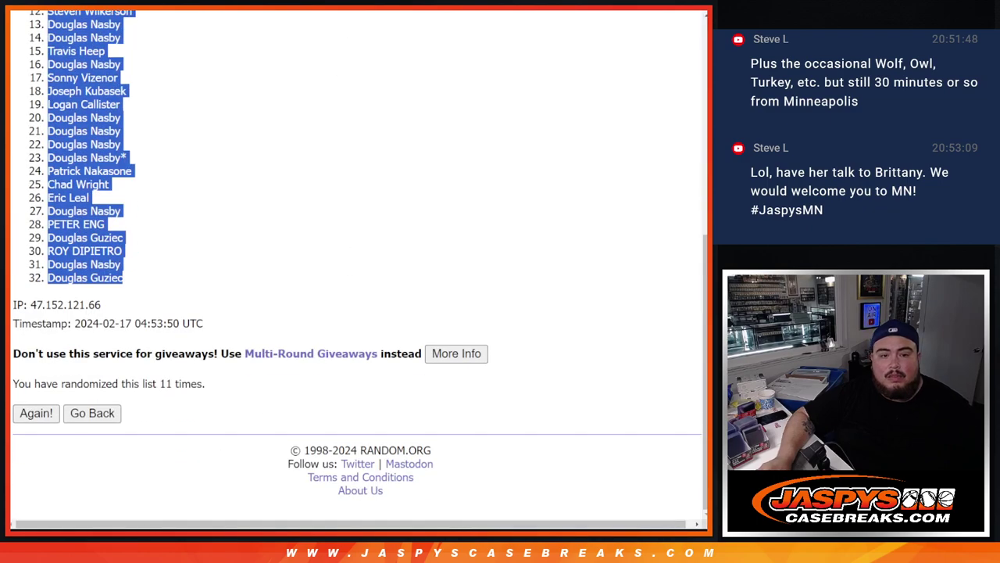
pyautogui.hotkey('ctrl', 'Tab')
pyautogui.scroll(-3, 440, 268)
pyautogui.click(43, 414)
pyautogui.click(39, 419)
pyautogui.click(39, 418)
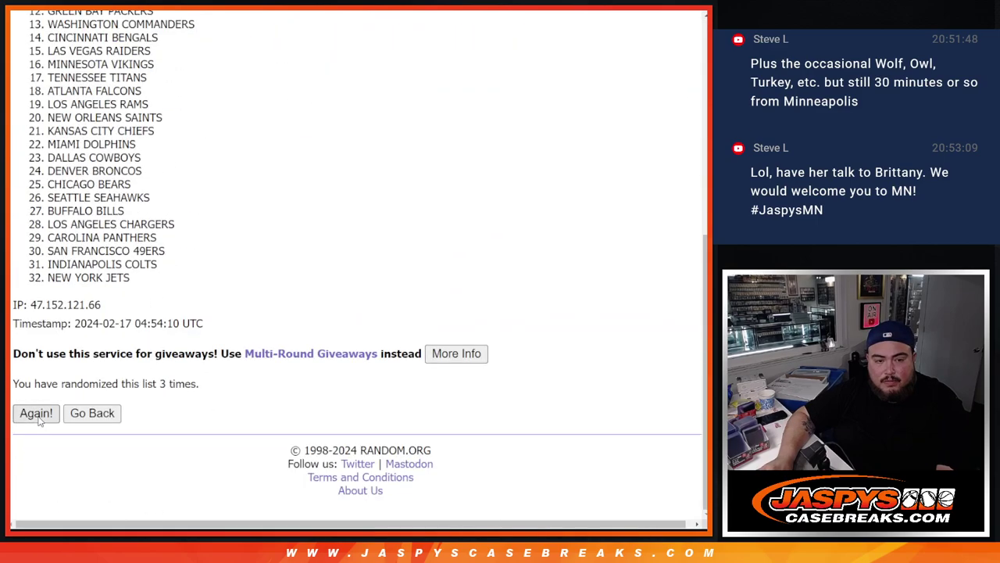
pyautogui.click(37, 414)
pyautogui.click(37, 414)
pyautogui.click(36, 414)
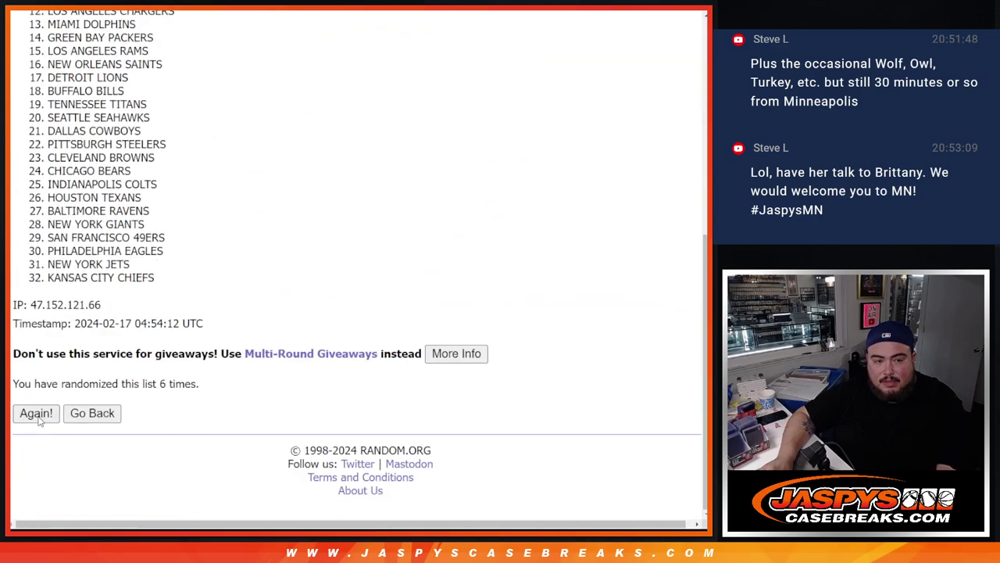
pyautogui.click(37, 415)
pyautogui.click(37, 414)
pyautogui.click(37, 414)
pyautogui.click(36, 414)
pyautogui.click(36, 414)
# Copy the final team order and select cell B1 in the giveaway sheet
pyautogui.moveTo(147, 383); pyautogui.dragTo(290, 384)
pyautogui.scroll(5, 290, 384)
pyautogui.scroll(-1, 191, 216)
pyautogui.moveTo(47, 201)
pyautogui.mouseDown()
pyautogui.moveTo(192, 217)
pyautogui.moveTo(178, 399)
pyautogui.mouseUp()
pyautogui.scroll(-2, 191, 217)
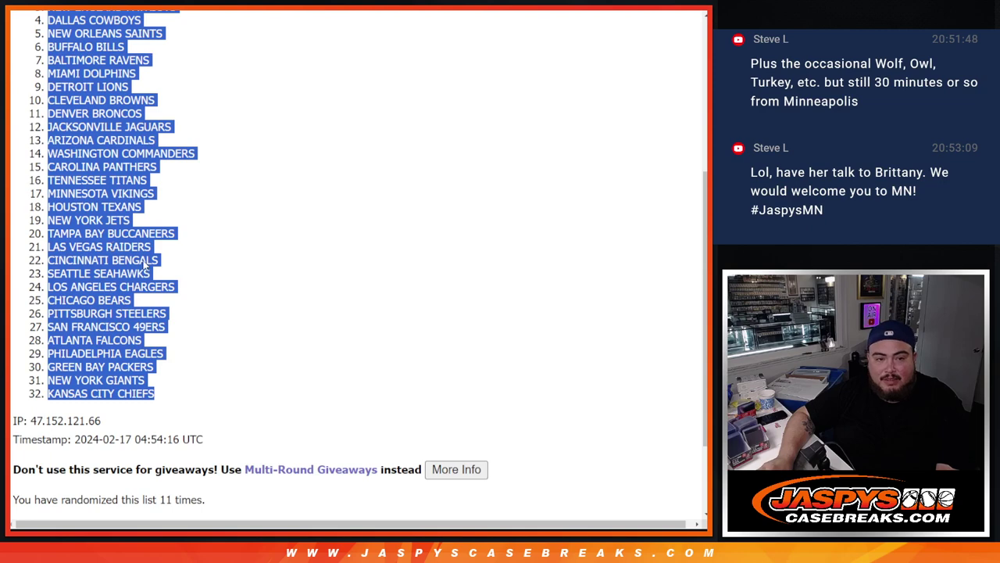
pyautogui.hotkey('alt', 'Tab')
pyautogui.click(128, 114)
# Paste the teams into column B, set the whole sheet to font size 14, and autofit both columns
pyautogui.hotkey('ctrl', 'v')
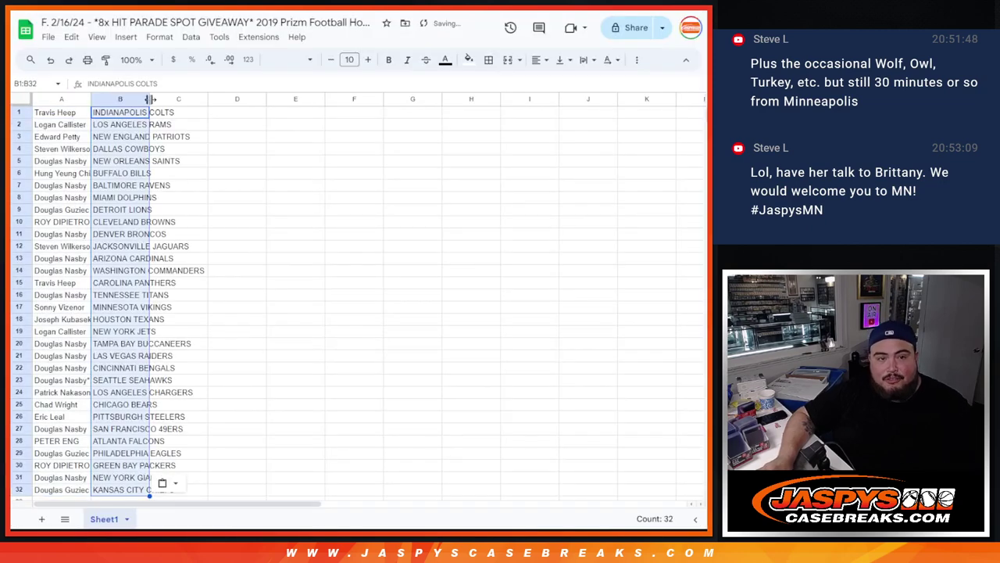
pyautogui.doubleClick(149, 98)
pyautogui.doubleClick(90, 98)
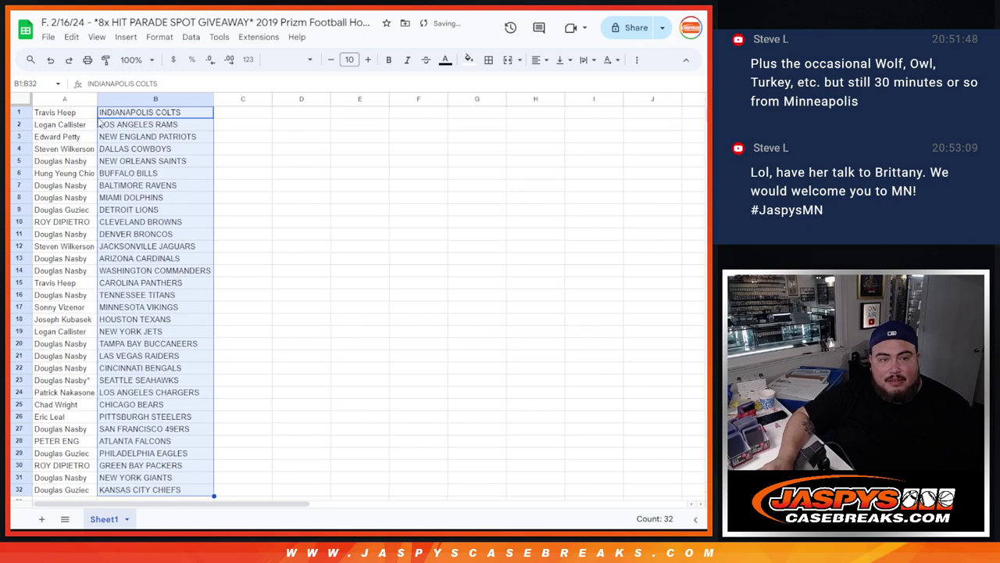
pyautogui.scroll(-1, 100, 248)
pyautogui.scroll(1, 100, 248)
pyautogui.click(21, 99)
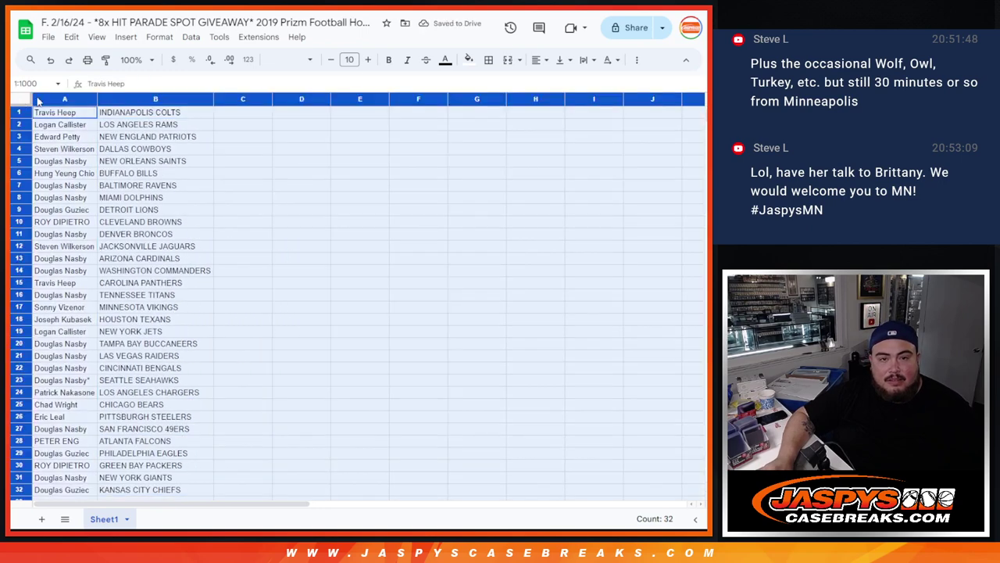
pyautogui.click(368, 60)
pyautogui.click(368, 60)
pyautogui.click(368, 60)
pyautogui.click(368, 60)
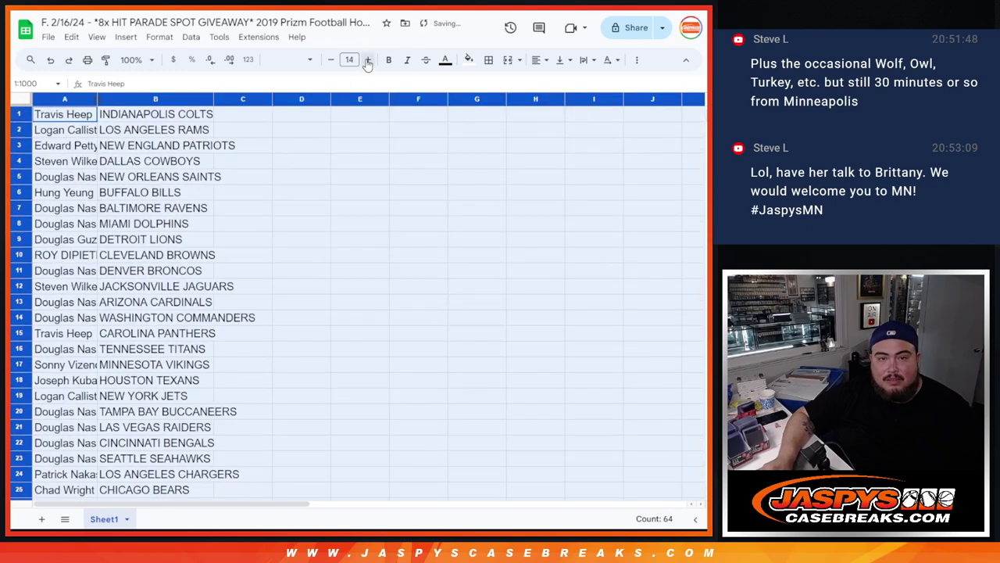
pyautogui.doubleClick(97, 99)
# Sort the sheet A to Z by the team names in column B
pyautogui.hotkey('ctrl', 'Tab')
pyautogui.hotkey('ctrl', 'Tab')
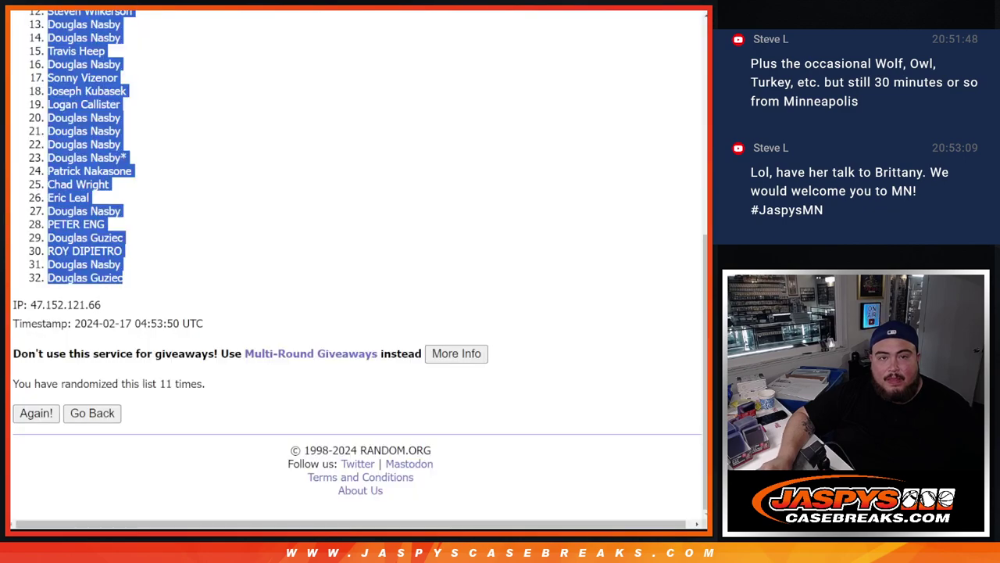
pyautogui.hotkey('ctrl', 'Tab')
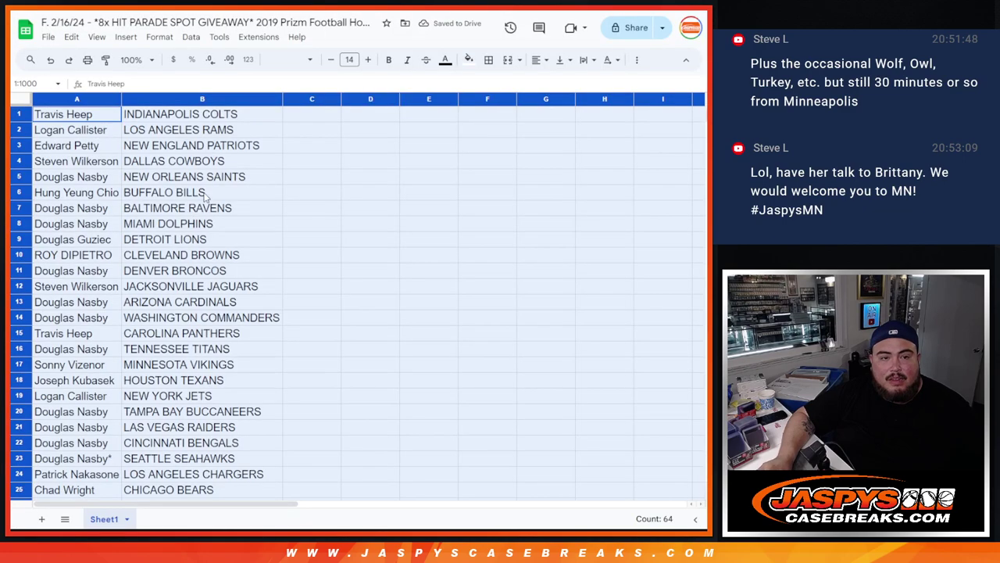
pyautogui.scroll(-3, 272, 250)
pyautogui.scroll(3, 272, 250)
pyautogui.click(249, 161)
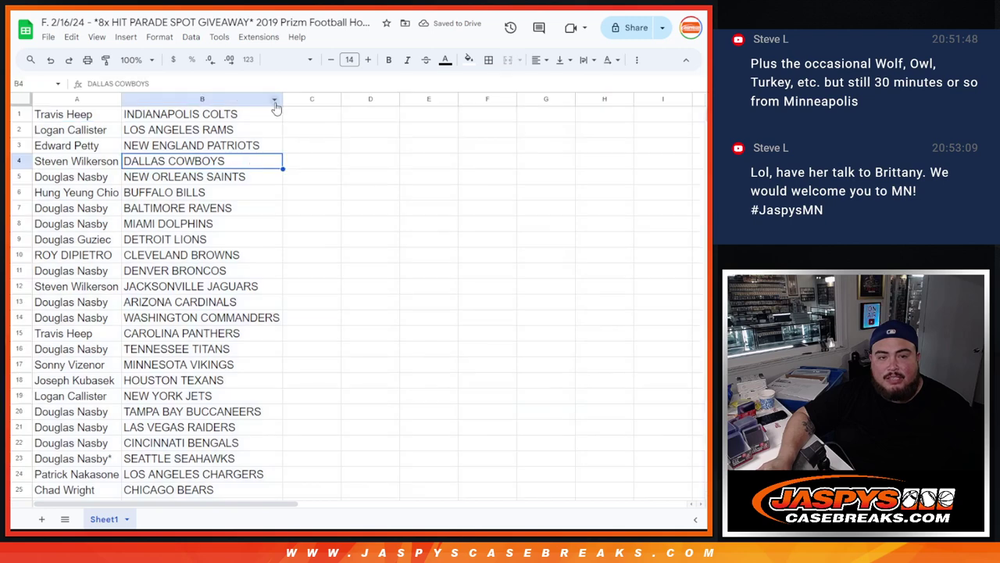
pyautogui.click(274, 100)
pyautogui.click(322, 351)
# Give the 32 name–team rows all borders and centered text, then go to print settings
pyautogui.moveTo(71, 114)
pyautogui.mouseDown()
pyautogui.moveTo(195, 289)
pyautogui.moveTo(209, 458)
pyautogui.moveTo(209, 444)
pyautogui.mouseUp()
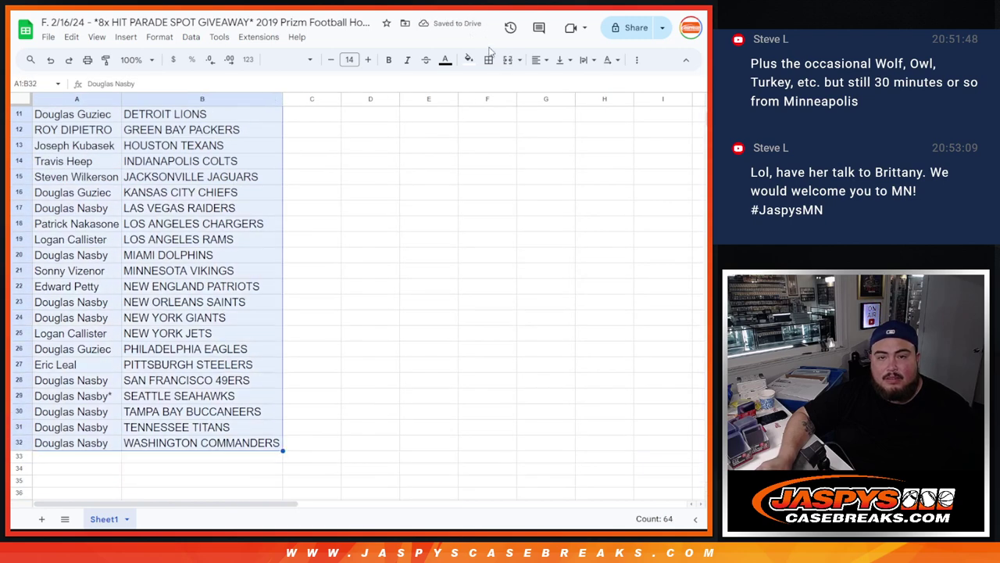
pyautogui.click(489, 60)
pyautogui.click(494, 83)
pyautogui.click(539, 60)
pyautogui.click(558, 81)
pyautogui.scroll(5, 315, 161)
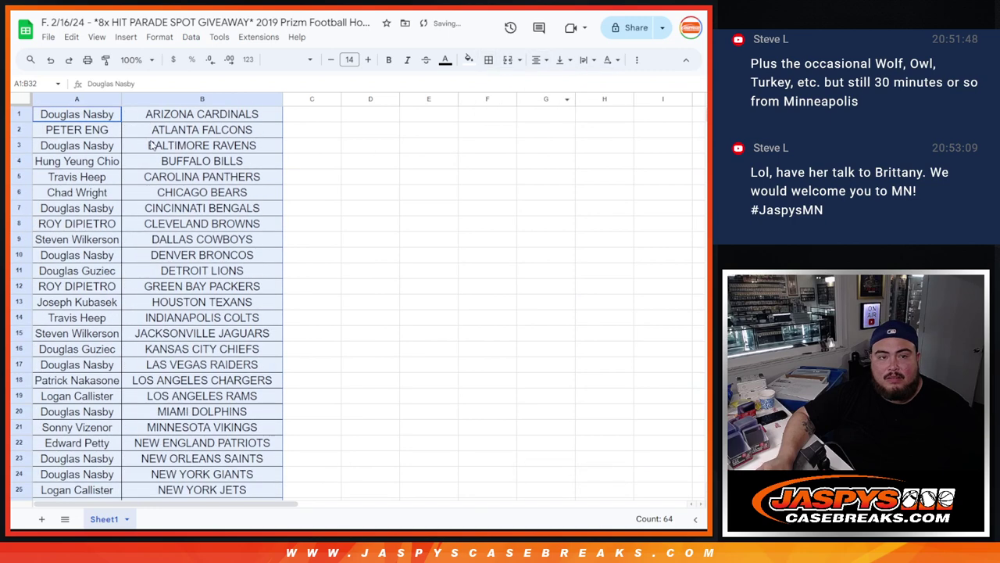
pyautogui.click(87, 59)
# Set the printout to portrait orientation with the workbook title as its header
pyautogui.click(630, 180)
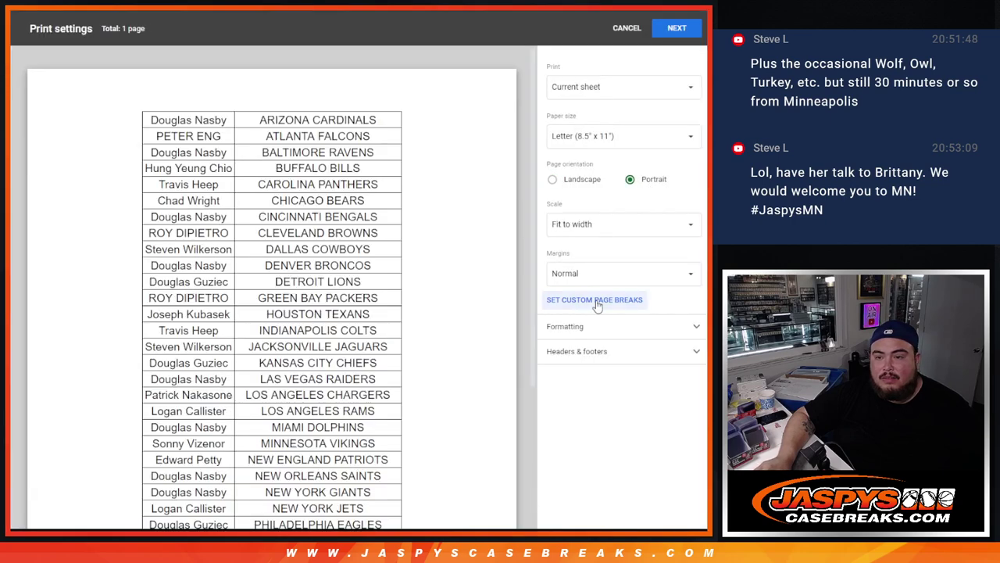
pyautogui.click(590, 351)
pyautogui.click(570, 396)
pyautogui.scroll(-2, 535, 157)
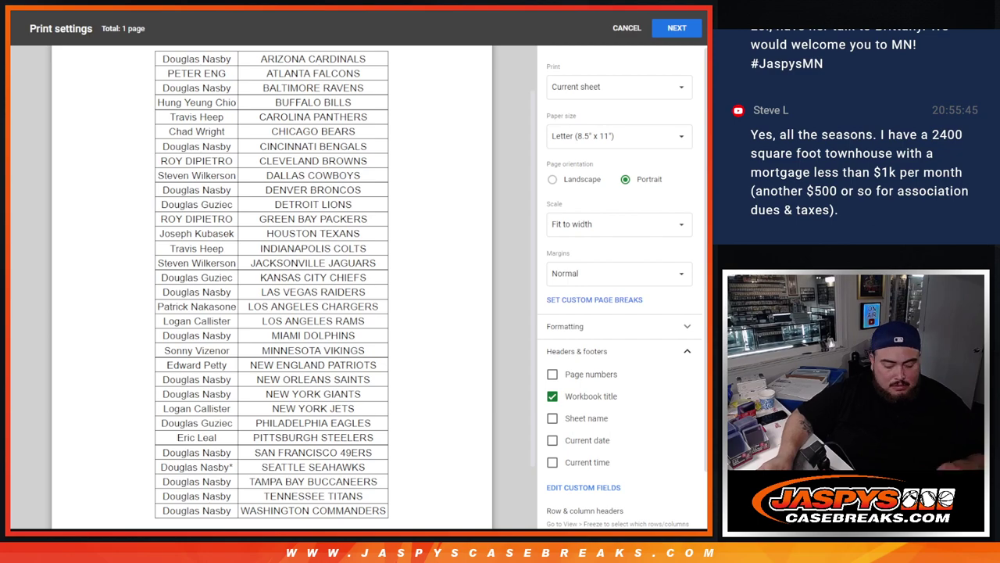
# Print the sorted name–team table, then click a cell to clear the bordered selection
pyautogui.click(677, 27)
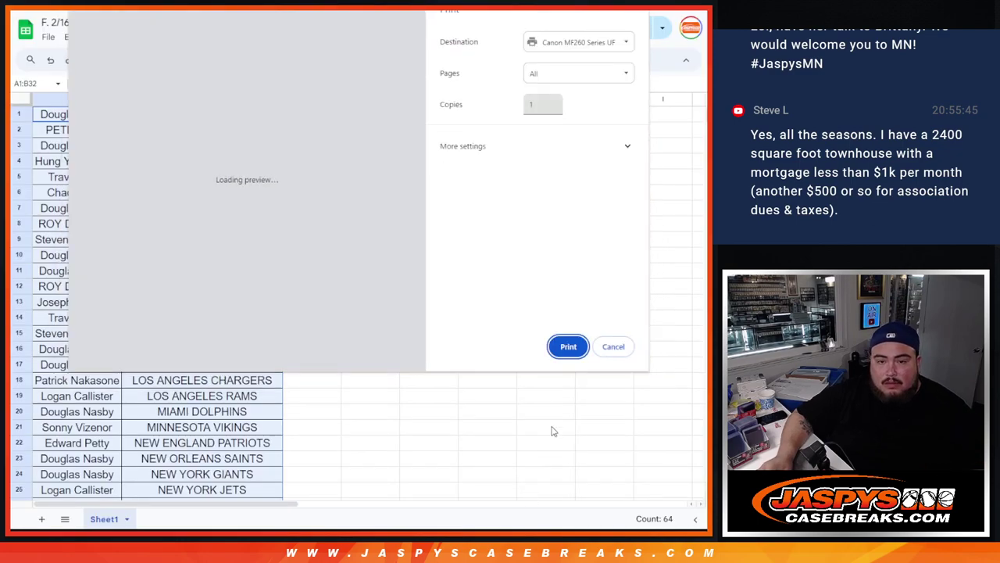
pyautogui.click(566, 346)
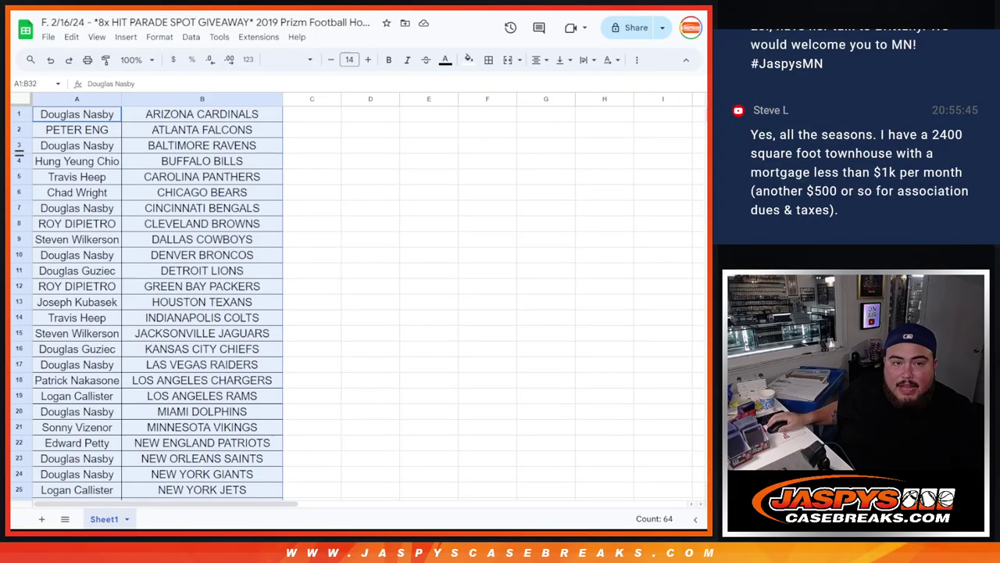
pyautogui.click(77, 161)
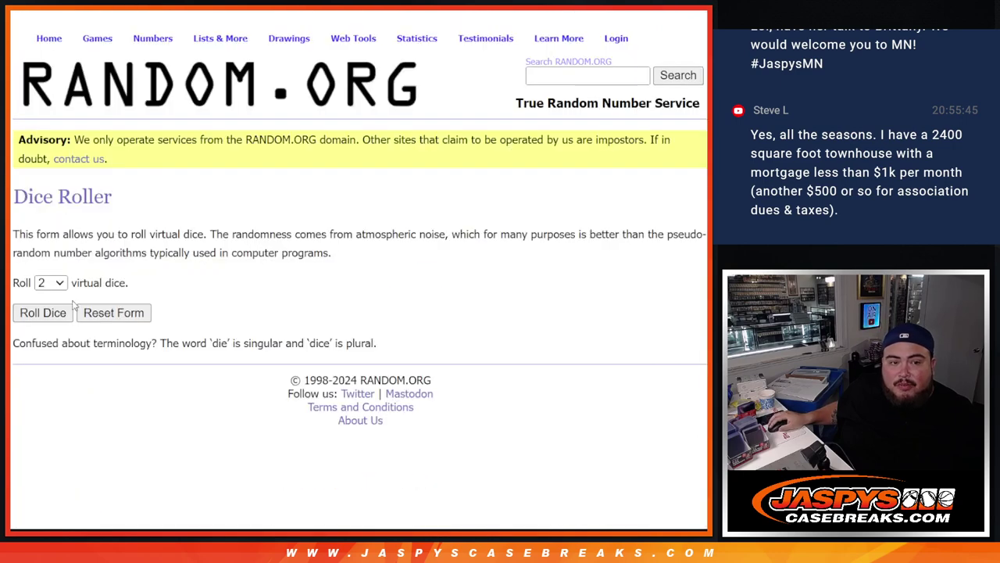
# Roll two dice and shuffle the 32 customer names eight times
pyautogui.click(43, 313)
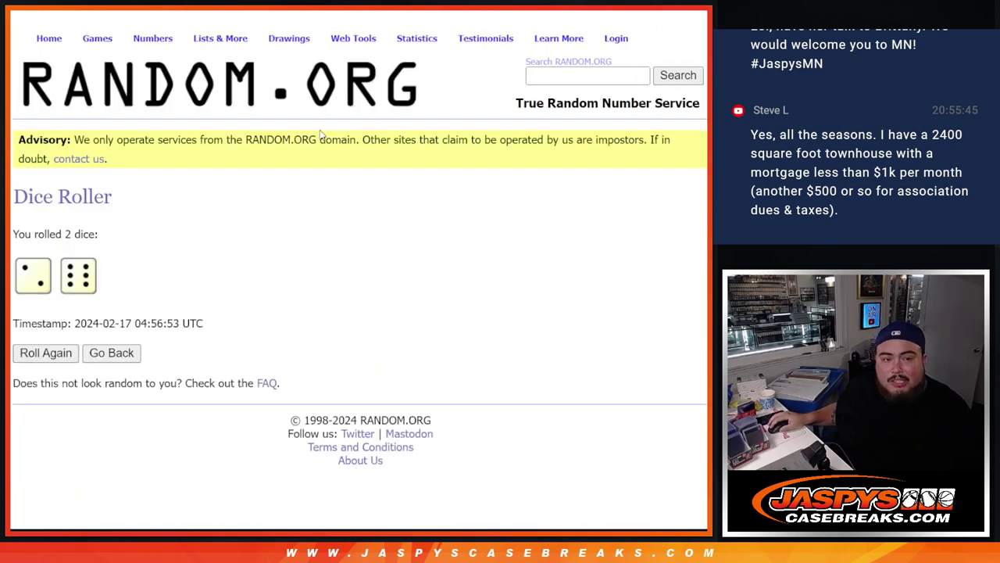
pyautogui.scroll(-5, 502, 241)
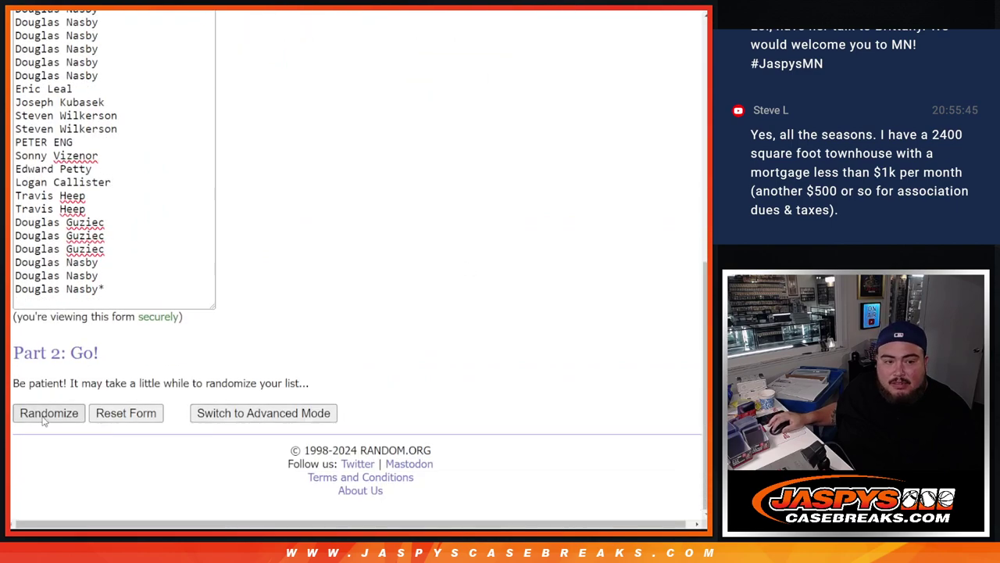
pyautogui.click(34, 413)
pyautogui.scroll(-10, 35, 416)
pyautogui.click(34, 412)
pyautogui.scroll(-10, 35, 417)
pyautogui.click(34, 412)
pyautogui.scroll(-10, 35, 414)
pyautogui.click(34, 412)
pyautogui.scroll(-10, 35, 414)
pyautogui.click(34, 413)
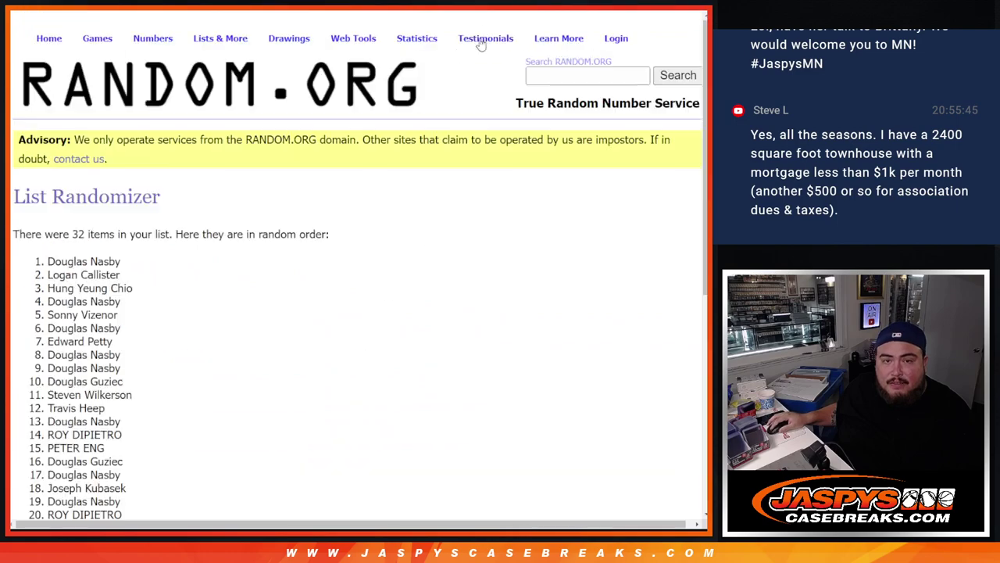
pyautogui.scroll(-10, 53, 418)
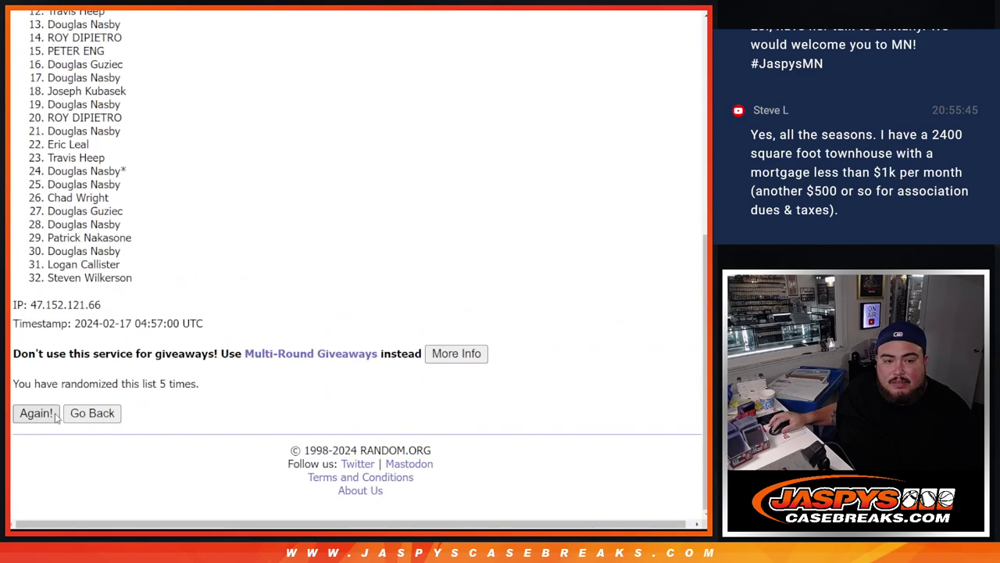
pyautogui.click(36, 413)
pyautogui.scroll(-10, 36, 414)
pyautogui.click(36, 413)
pyautogui.scroll(-10, 47, 414)
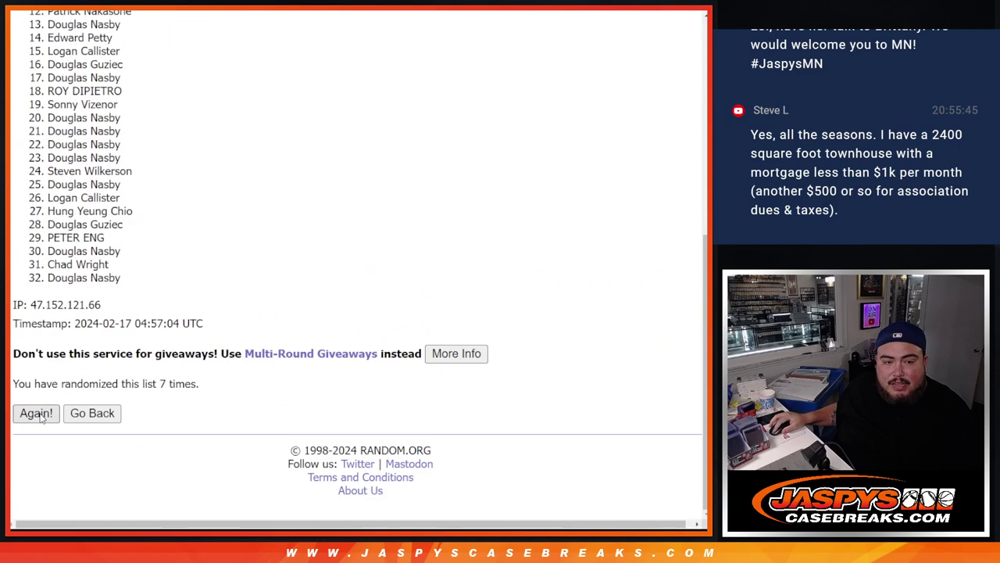
pyautogui.press('Return')
# Highlight the 8-times shuffle count and the top eight names as the giveaway winners
pyautogui.moveTo(159, 383); pyautogui.dragTo(232, 386)
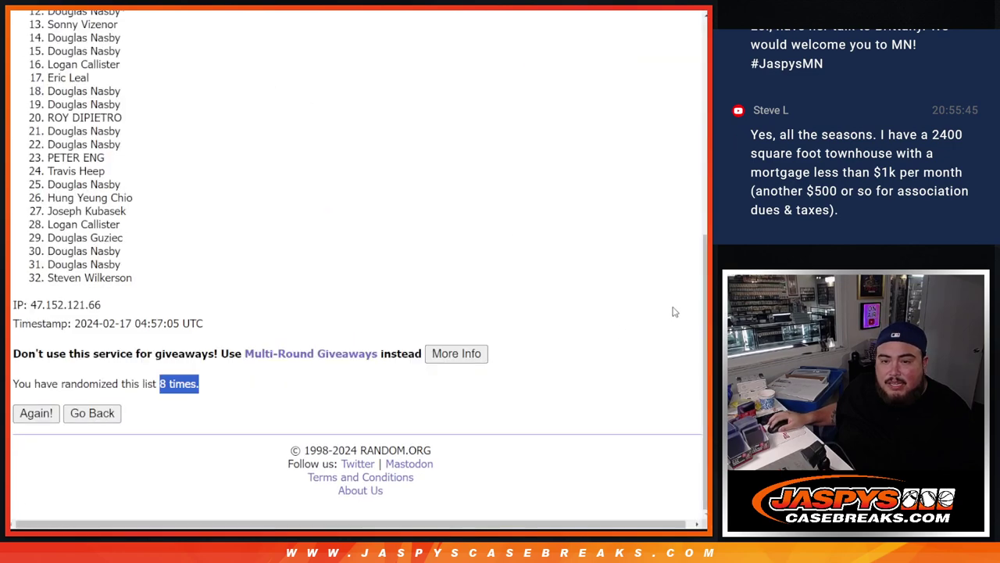
pyautogui.scroll(2, 691, 301)
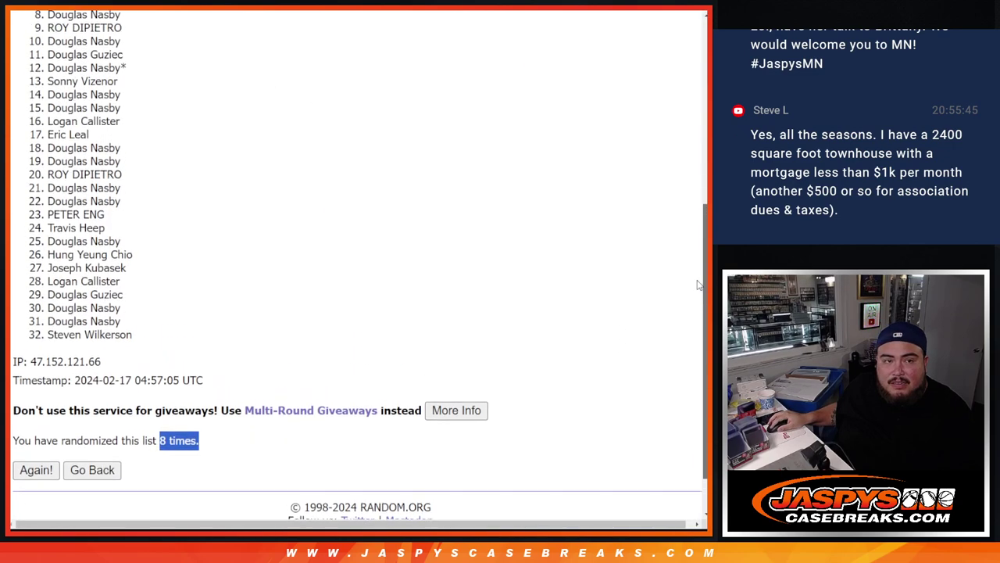
pyautogui.scroll(1, 695, 278)
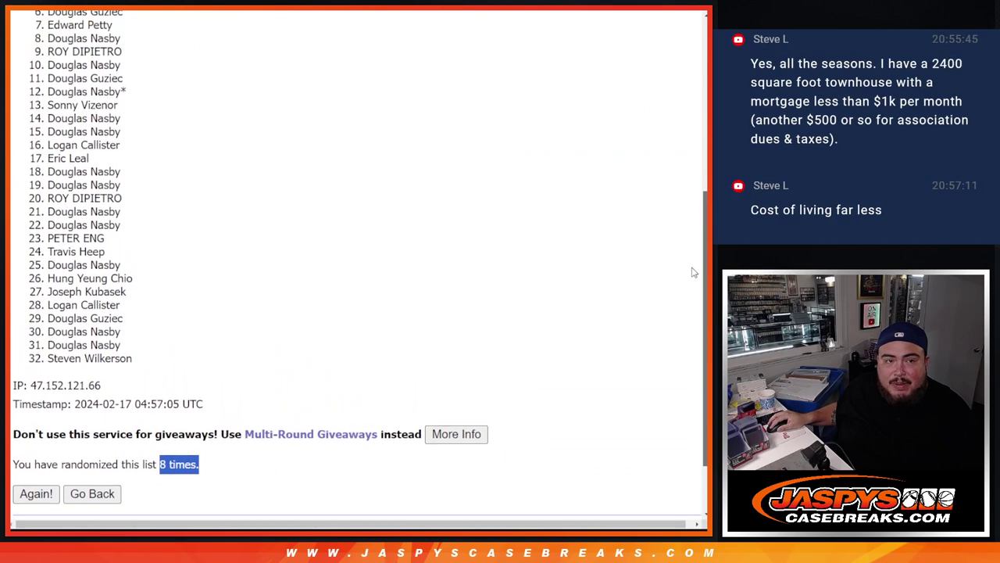
pyautogui.scroll(1, 692, 273)
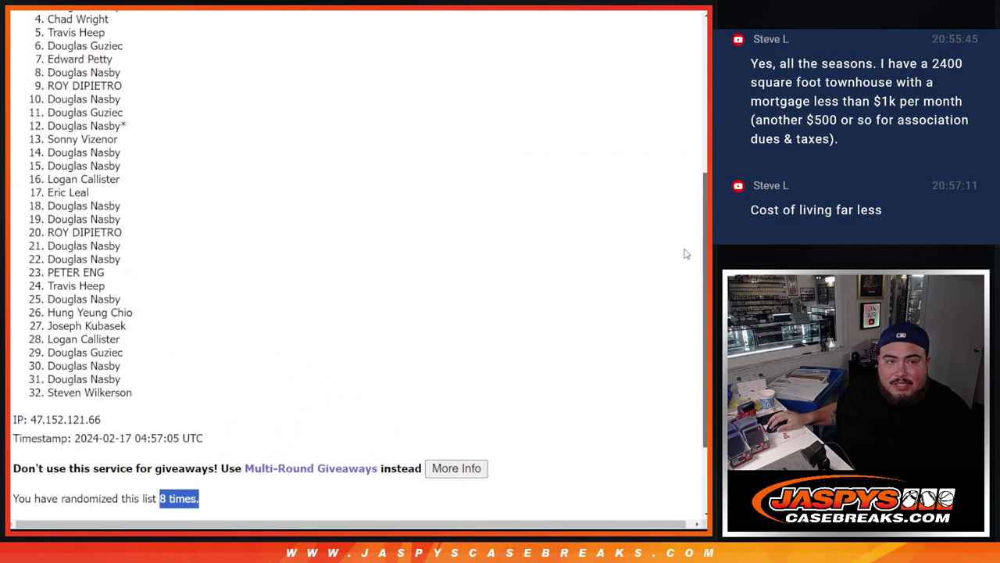
pyautogui.scroll(1, 686, 254)
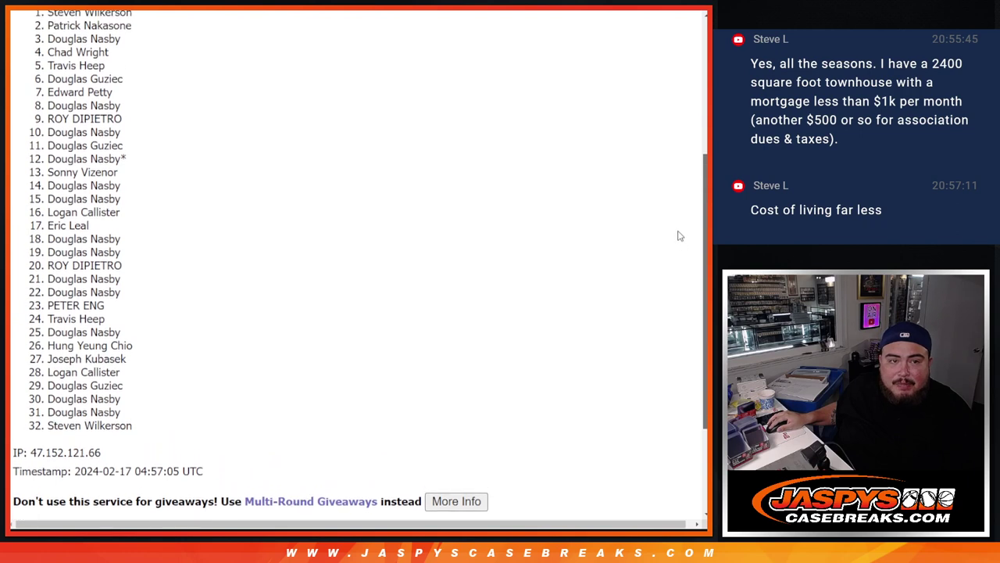
pyautogui.scroll(1, 679, 232)
pyautogui.scroll(3, 218, 197)
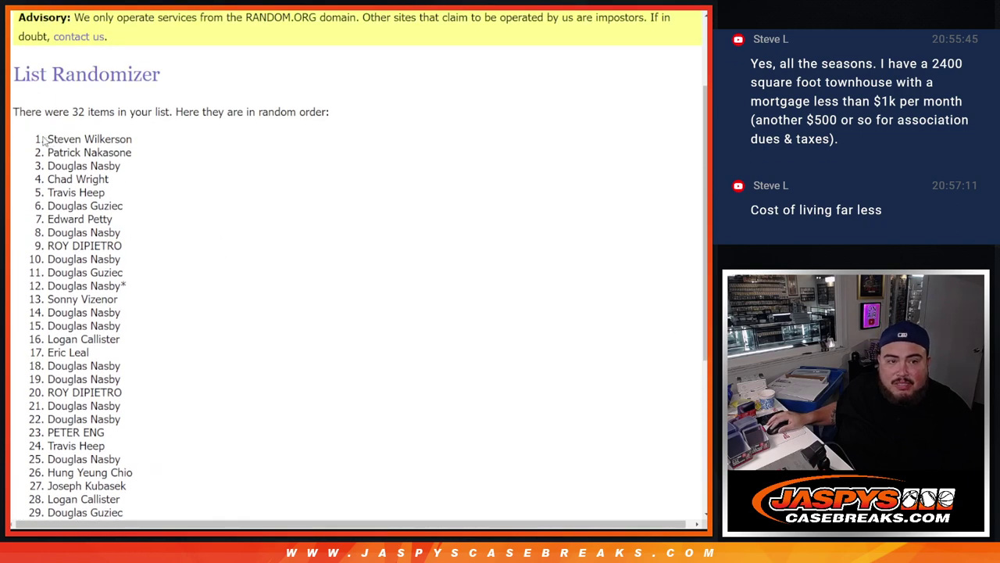
pyautogui.moveTo(44, 138)
pyautogui.mouseDown()
pyautogui.moveTo(123, 182)
pyautogui.moveTo(130, 233)
pyautogui.mouseUp()
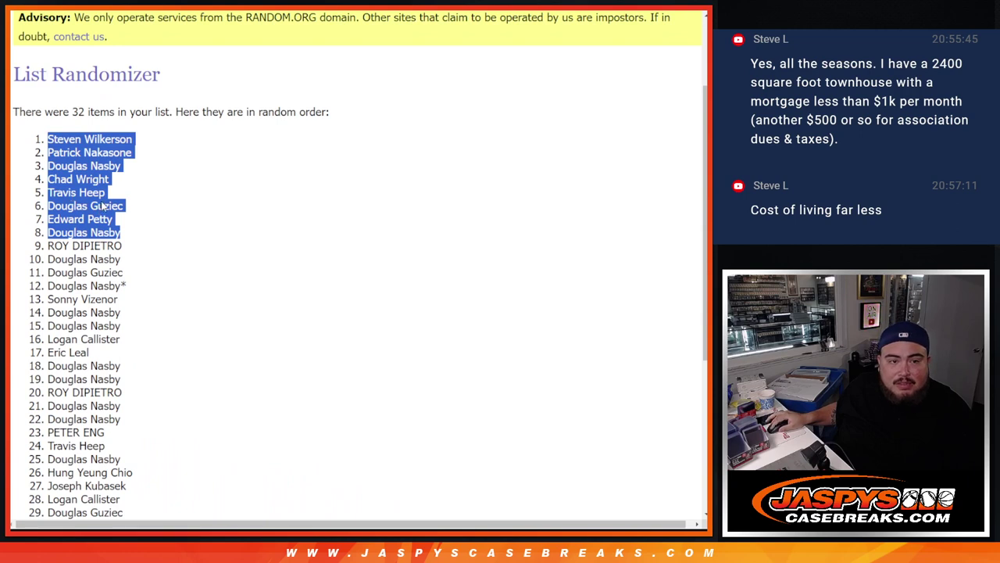
pyautogui.hotkey('alt', 'Tab')
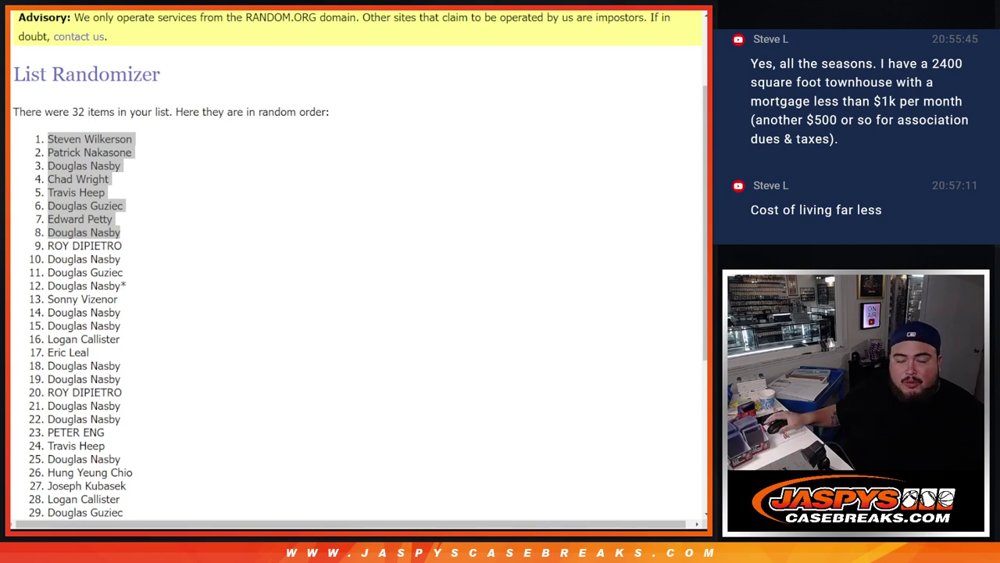
# Return to the Jaspys Case Breaks #77 8X Hit Parade spot giveaway page
pyautogui.hotkey('alt', 'Tab')
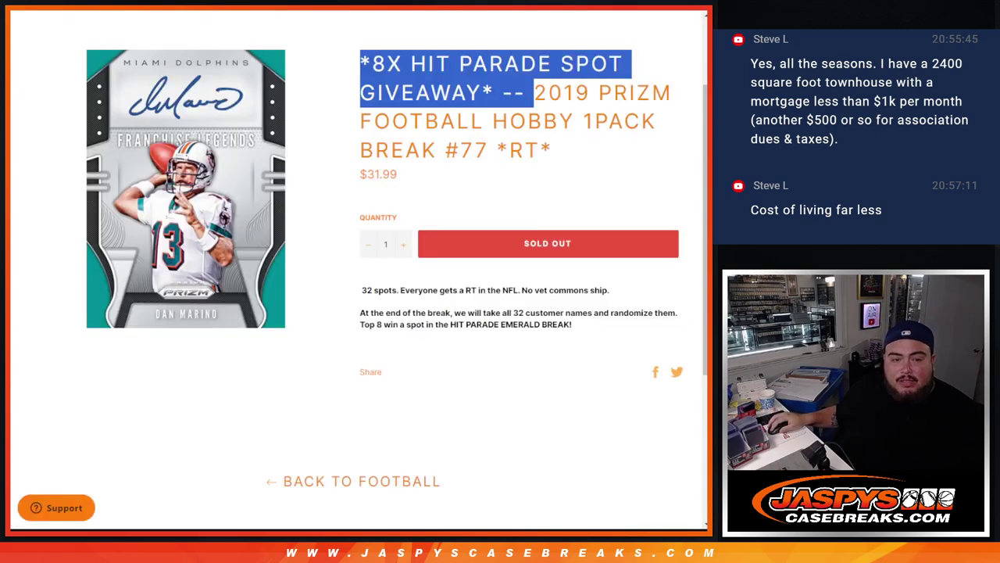